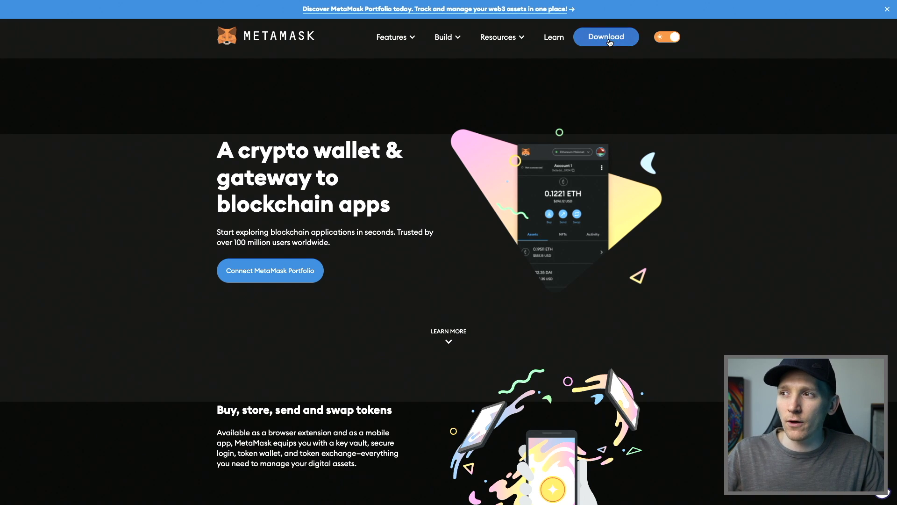
Install MetaMask for Chrome and set up a new wallet, agreeing to share usage data
{"action": "left_click", "coordinate": [610, 43]}
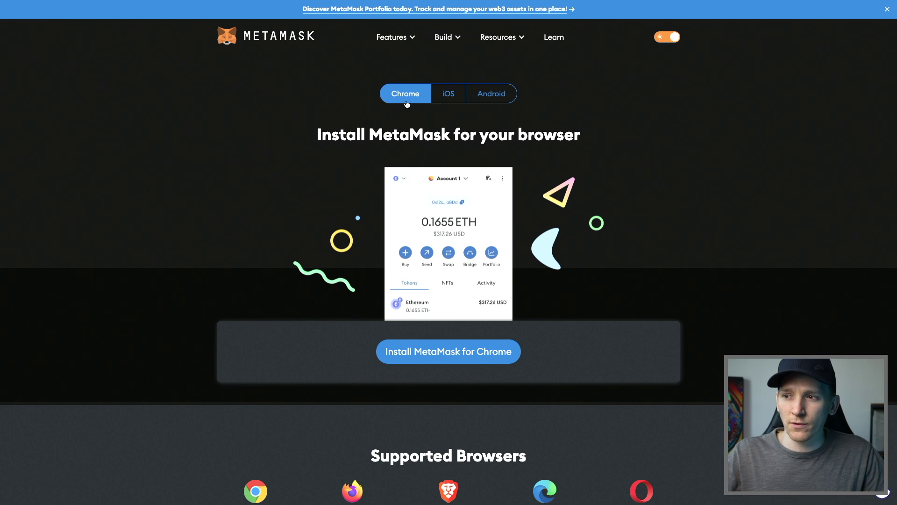
{"action": "left_click", "coordinate": [459, 359]}
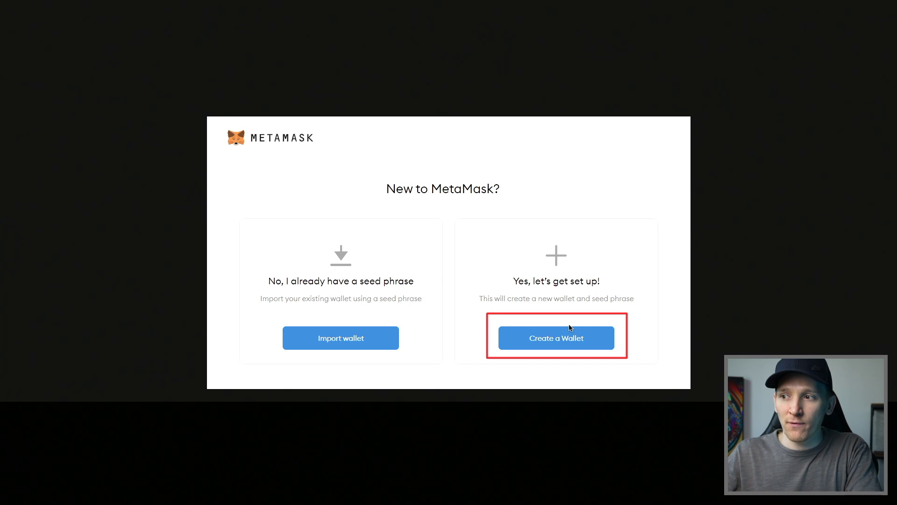
{"action": "left_click", "coordinate": [553, 344]}
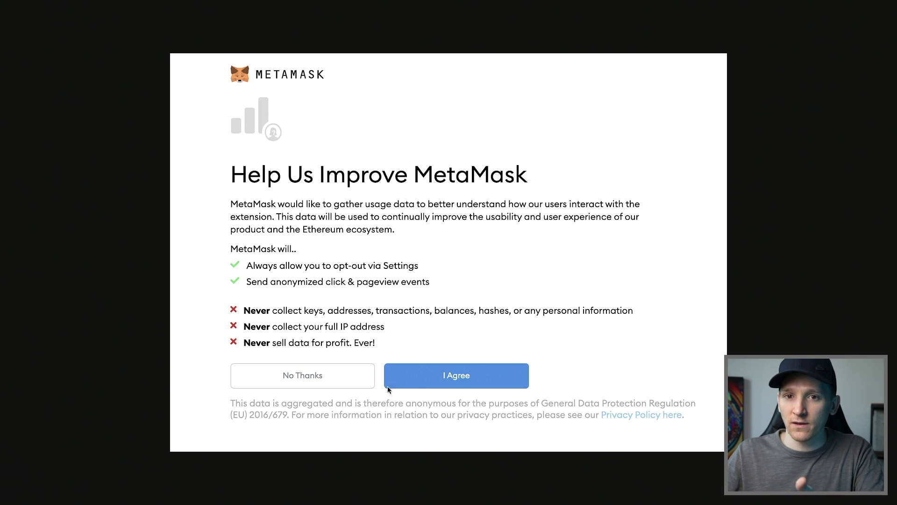
{"action": "left_click", "coordinate": [404, 377]}
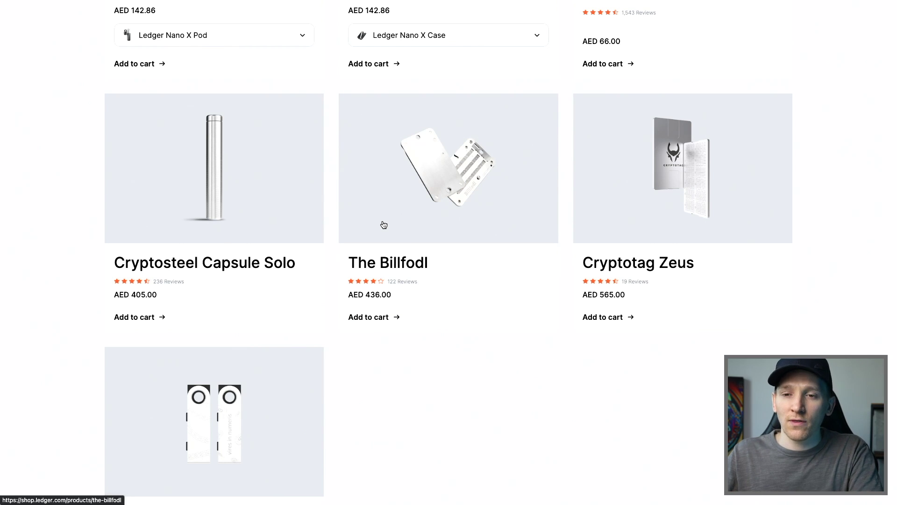
{"action": "scroll", "coordinate": [384, 225], "scroll_direction": "up", "scroll_amount": 1}
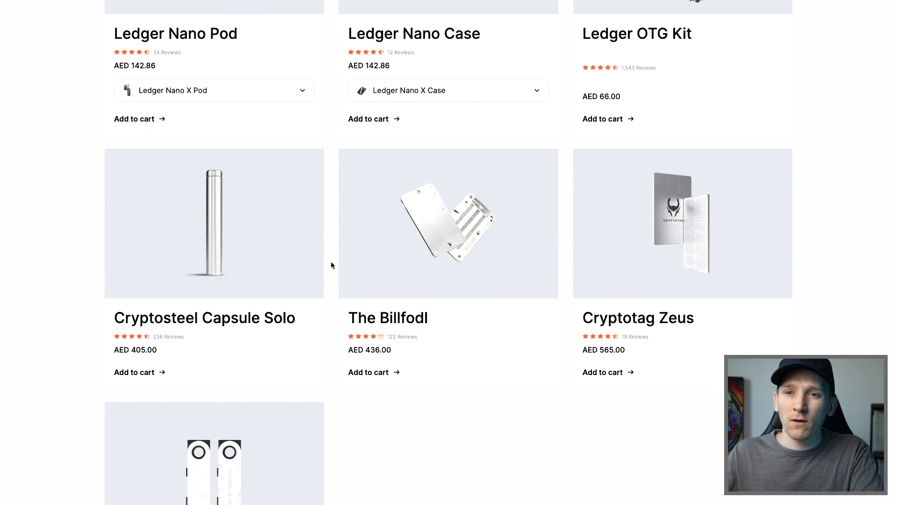
{"action": "scroll", "coordinate": [330, 265], "scroll_direction": "up", "scroll_amount": 1}
{"action": "scroll", "coordinate": [331, 265], "scroll_direction": "down", "scroll_amount": 1}
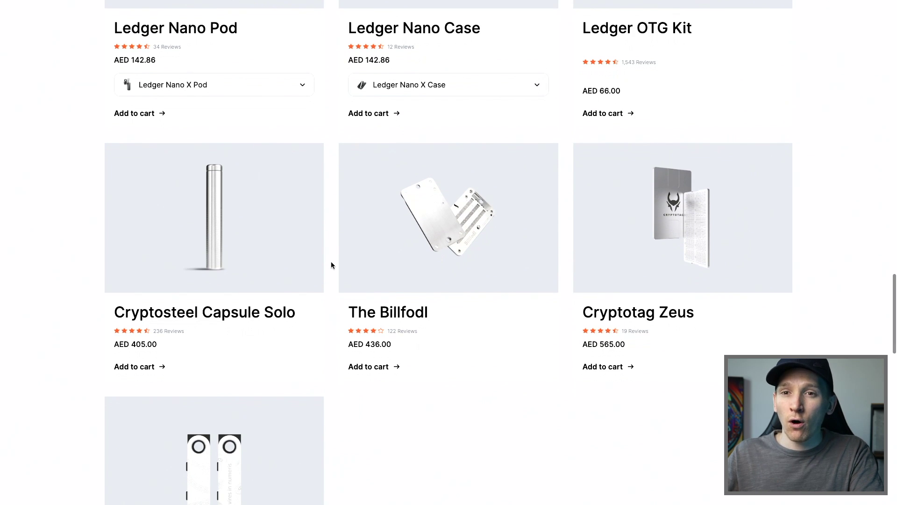
{"action": "scroll", "coordinate": [330, 266], "scroll_direction": "up", "scroll_amount": 1}
{"action": "scroll", "coordinate": [328, 243], "scroll_direction": "up", "scroll_amount": 1}
{"action": "scroll", "coordinate": [325, 223], "scroll_direction": "down", "scroll_amount": 1}
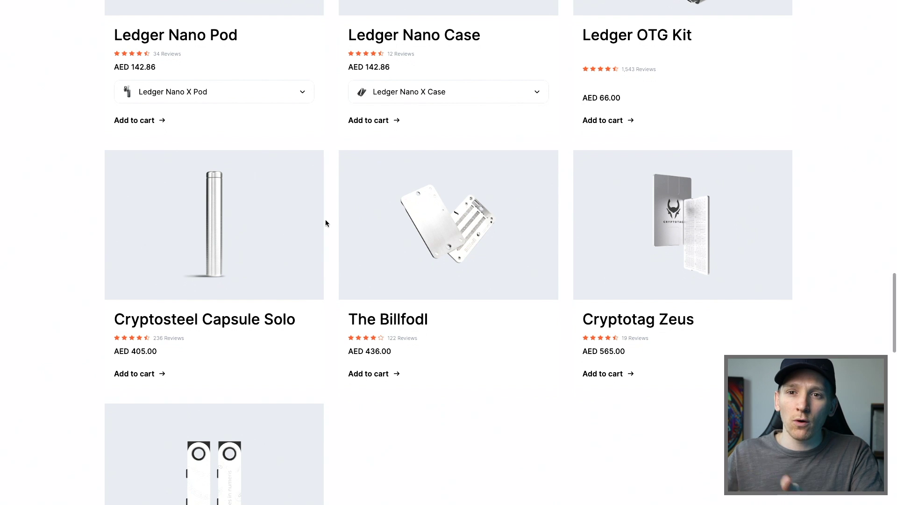
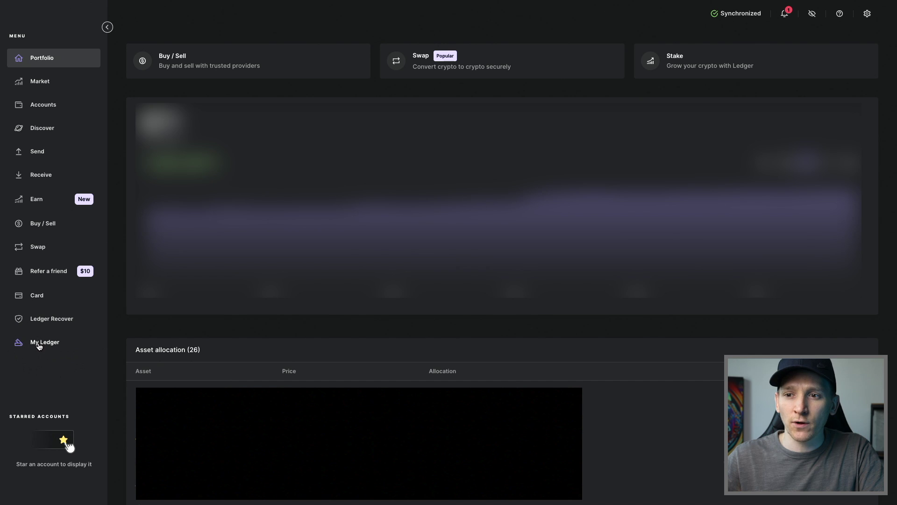
Switch to Ledger Live and open My Ledger
{"action": "left_click", "coordinate": [41, 343]}
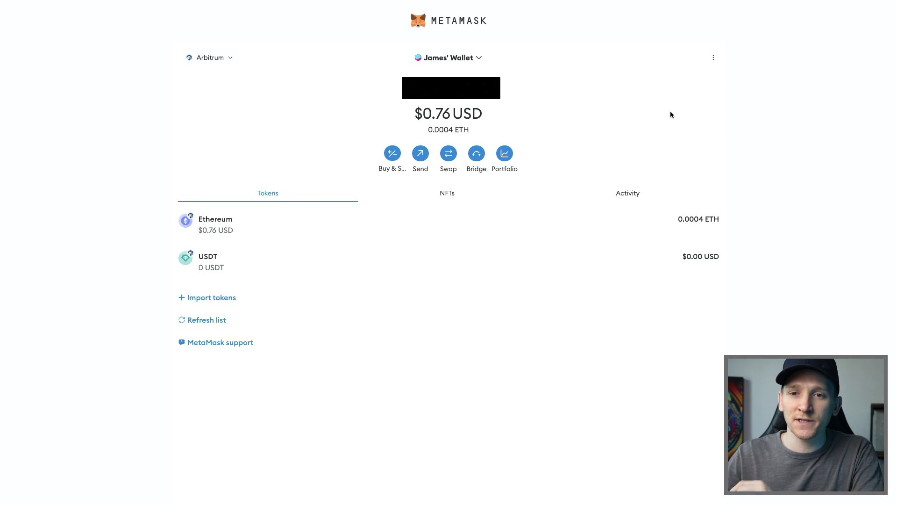
Switch to the MetaMask extension and open its expanded full-page view
{"action": "key", "text": "alt+shift+m"}
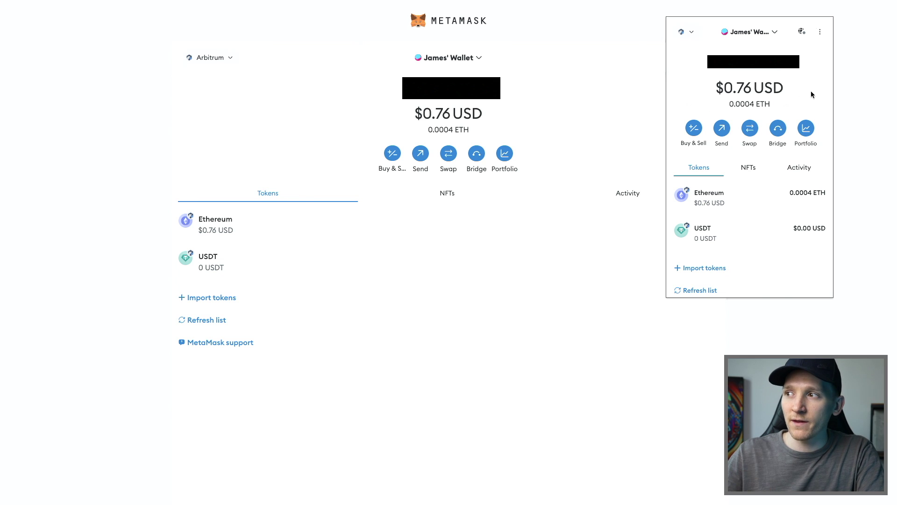
{"action": "left_click", "coordinate": [820, 31]}
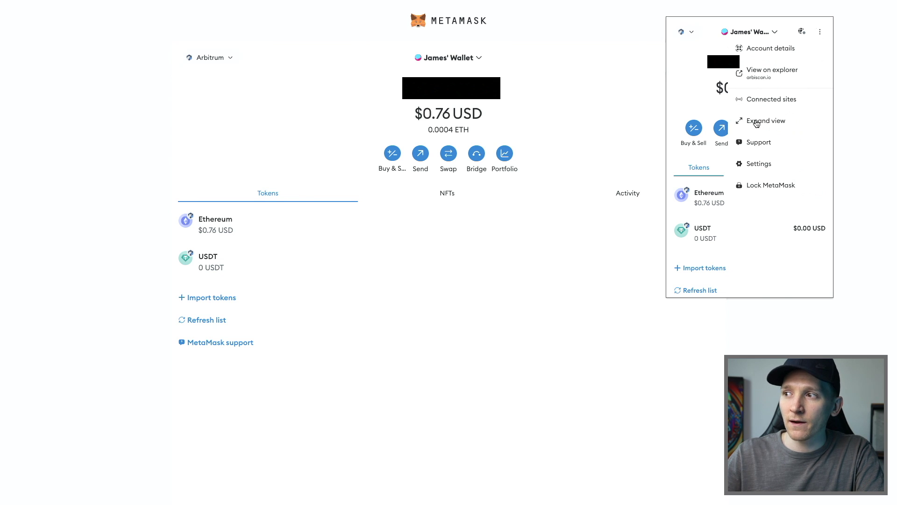
{"action": "left_click", "coordinate": [295, 136]}
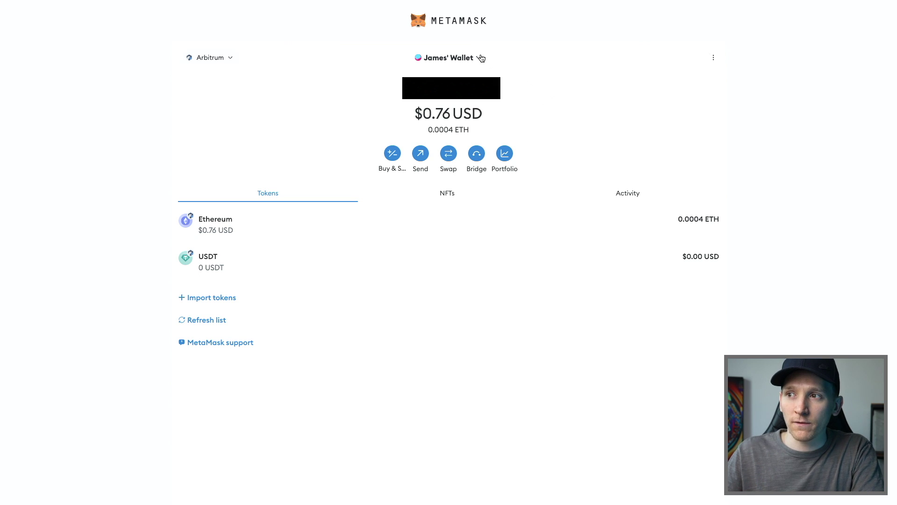
Connect the paired Nano X as a Ledger hardware wallet and leave the account selection without unlocking another account
{"action": "left_click", "coordinate": [457, 58]}
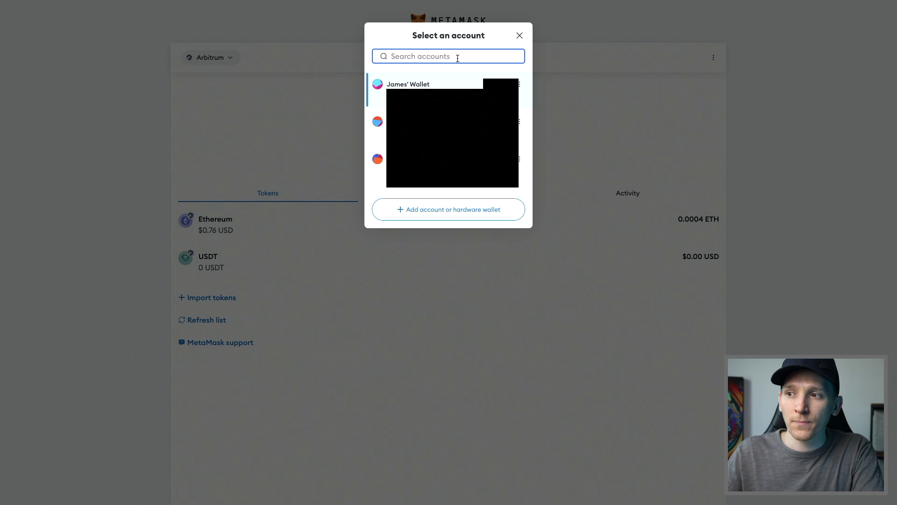
{"action": "left_click", "coordinate": [443, 209]}
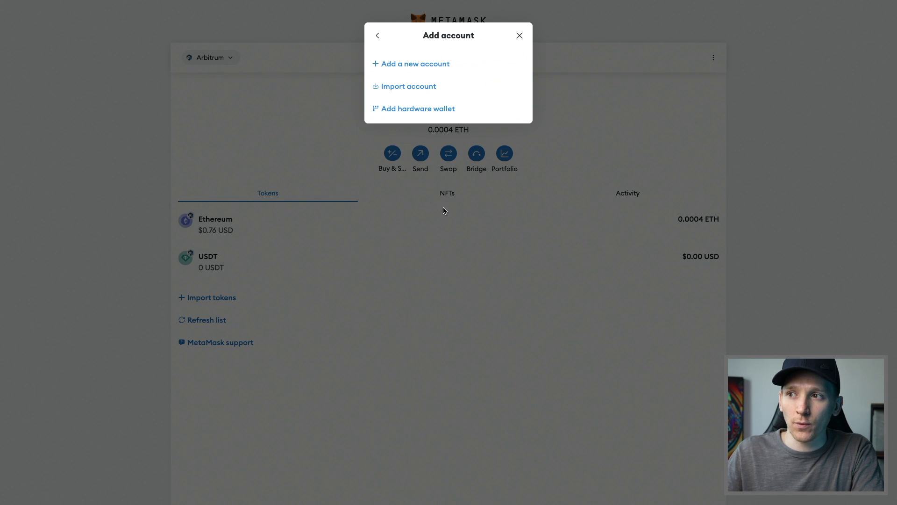
{"action": "left_click", "coordinate": [427, 110]}
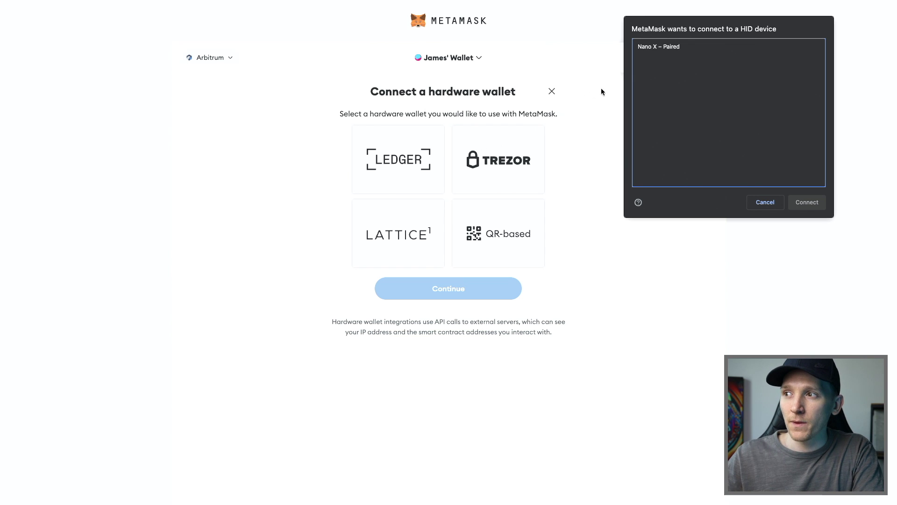
{"action": "left_click", "coordinate": [657, 47]}
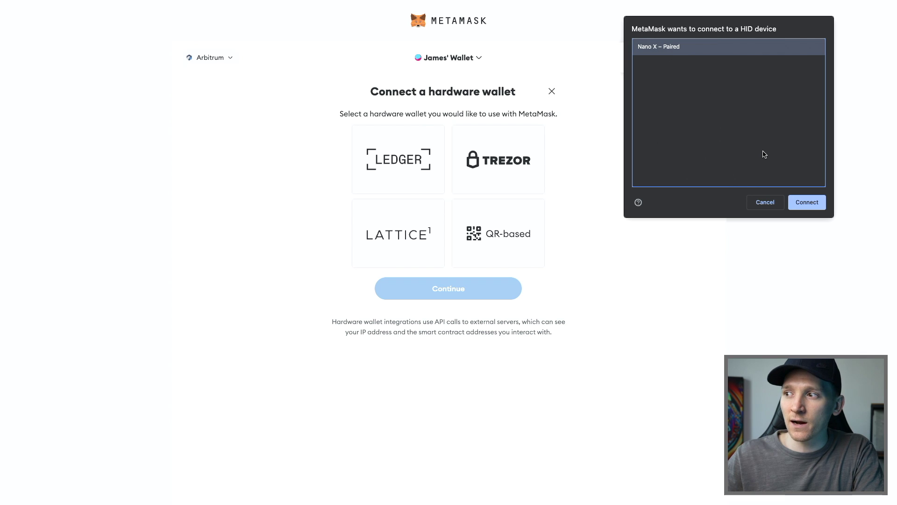
{"action": "left_click", "coordinate": [807, 202]}
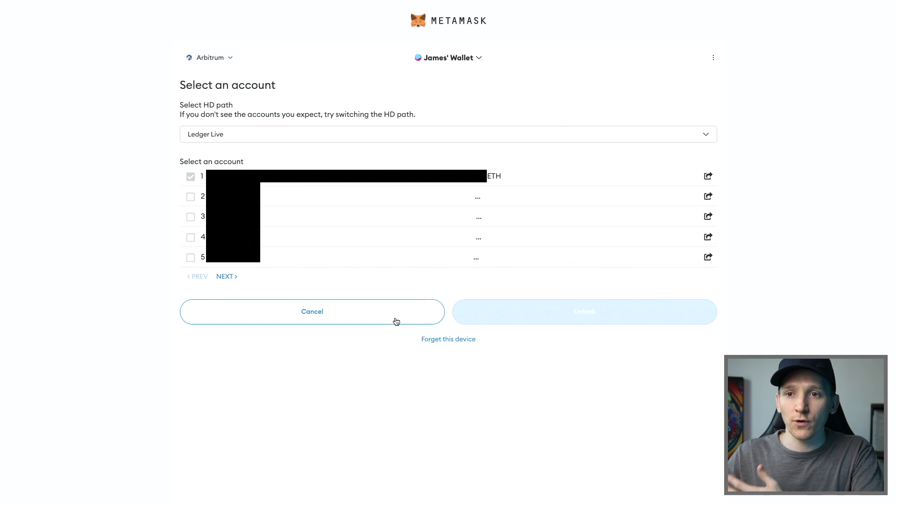
{"action": "left_click", "coordinate": [318, 315]}
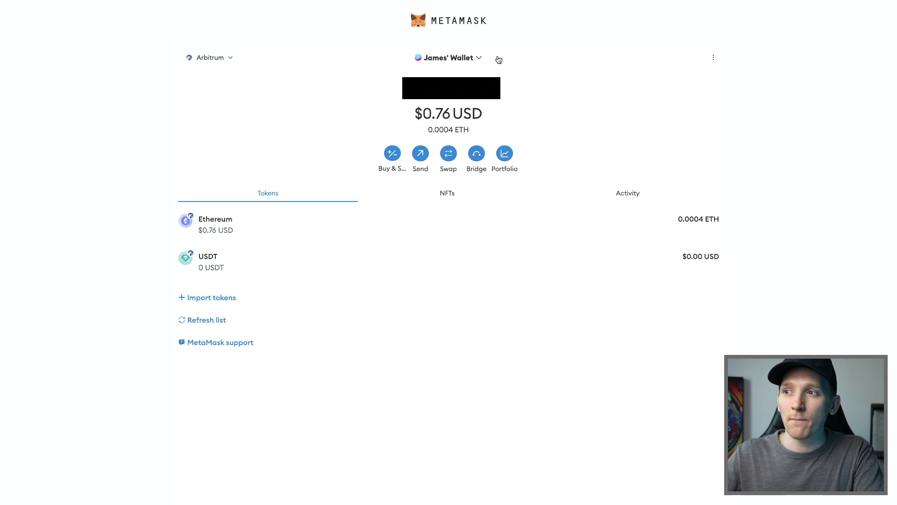
Switch the active MetaMask account to the Ledger account
{"action": "left_click", "coordinate": [467, 58]}
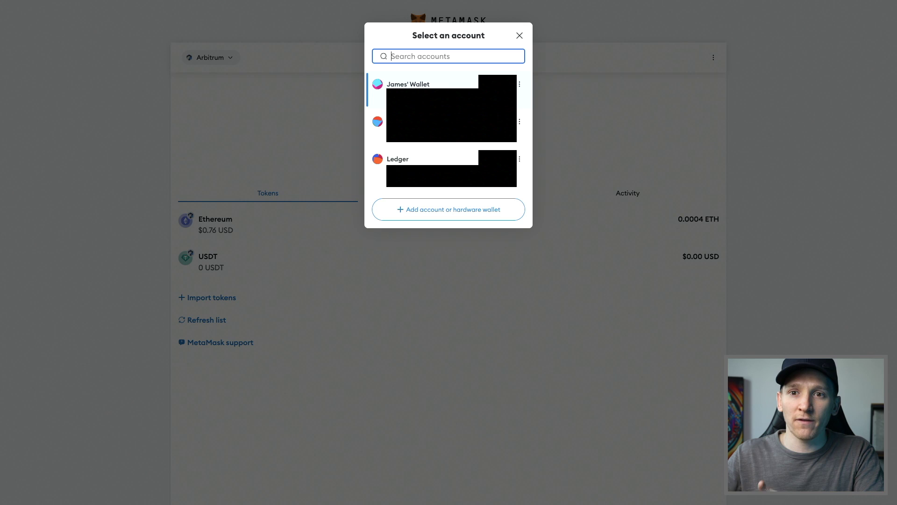
{"action": "left_click", "coordinate": [420, 168]}
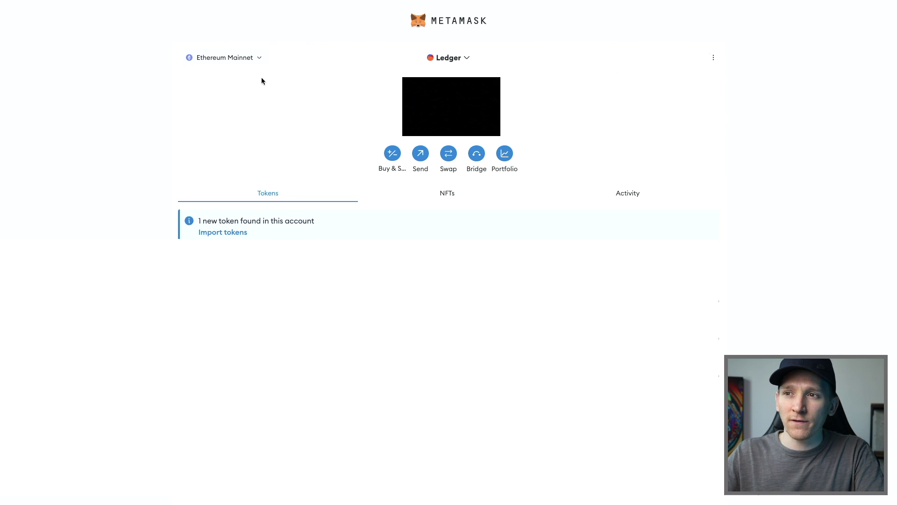
Open the form for adding a custom network manually
{"action": "left_click", "coordinate": [258, 61]}
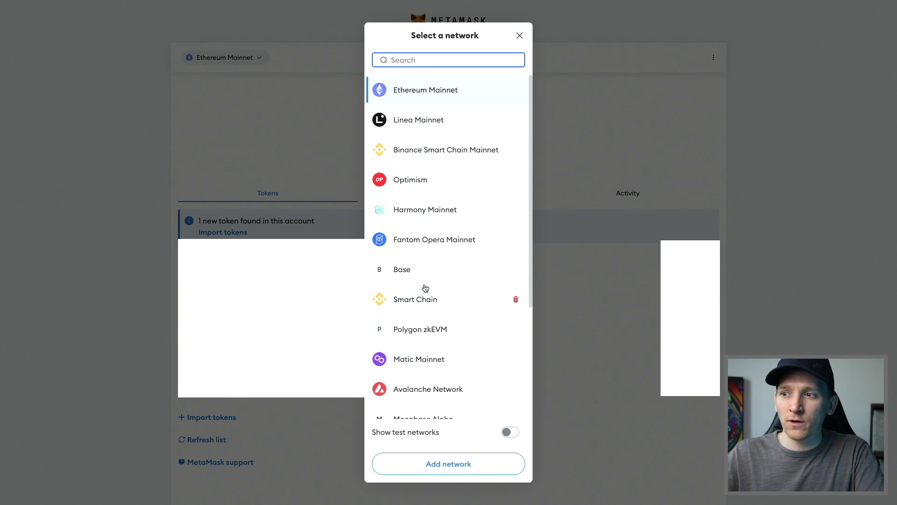
{"action": "left_click", "coordinate": [446, 466]}
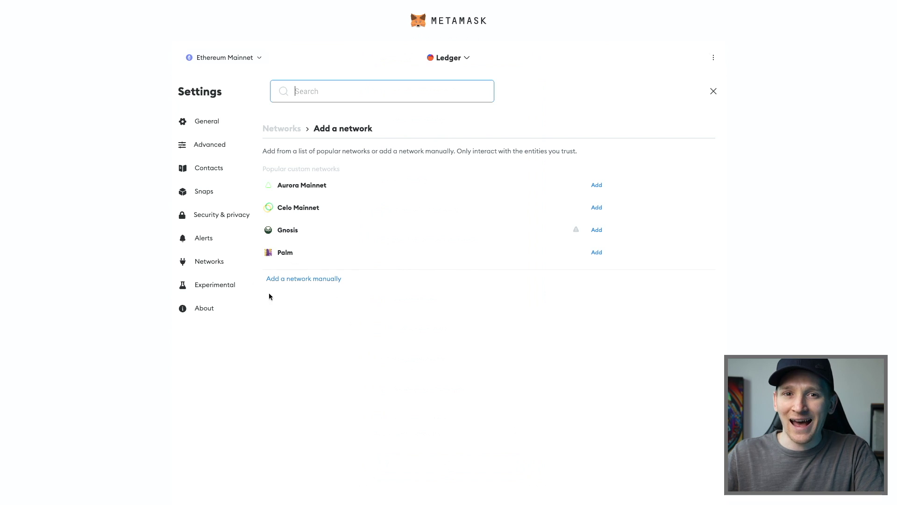
{"action": "left_click", "coordinate": [290, 279]}
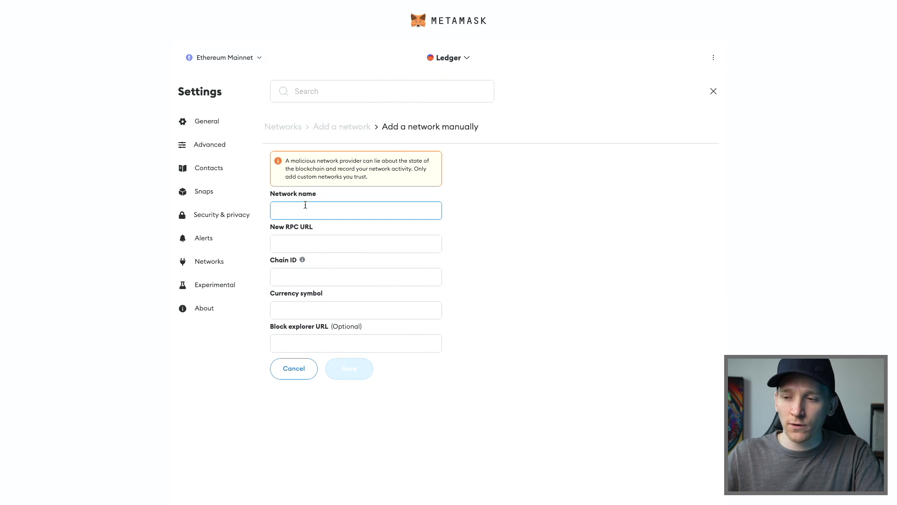
{"action": "key", "text": "ctrl+Tab"}
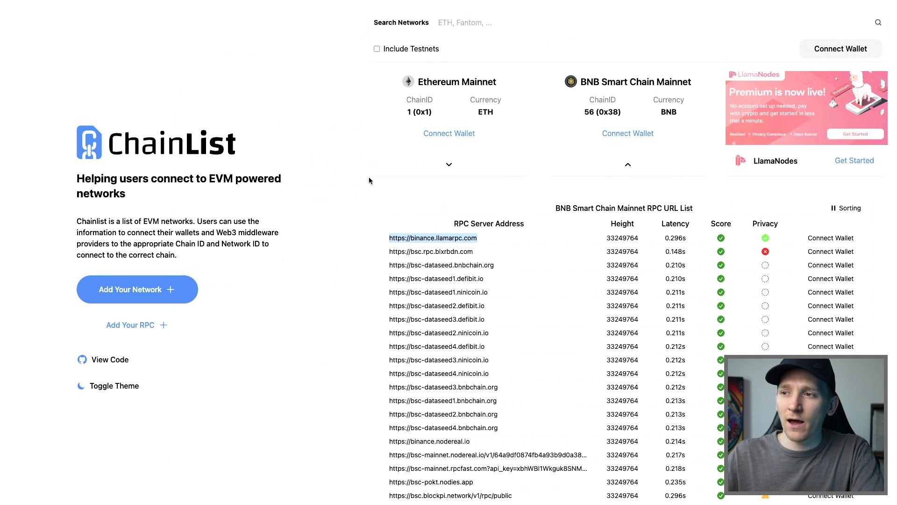
{"action": "scroll", "coordinate": [364, 182], "scroll_direction": "up", "scroll_amount": 1}
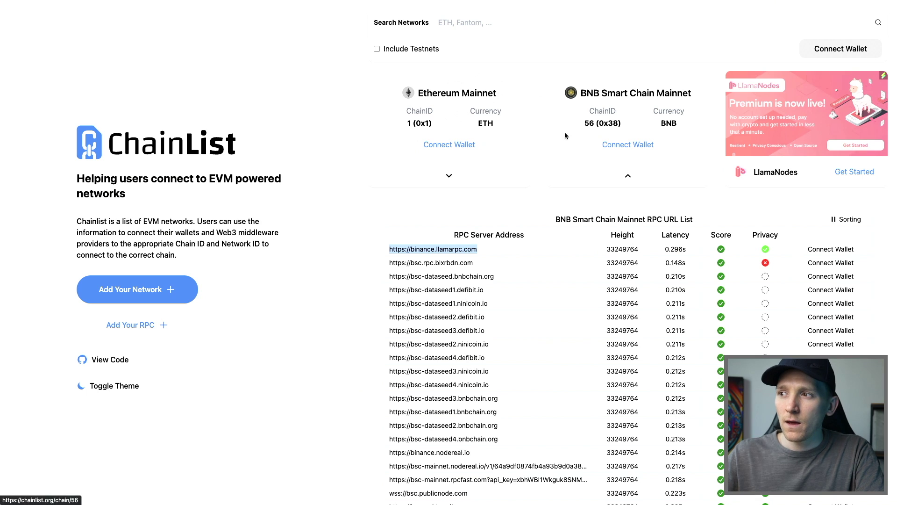
{"action": "left_click", "coordinate": [641, 177]}
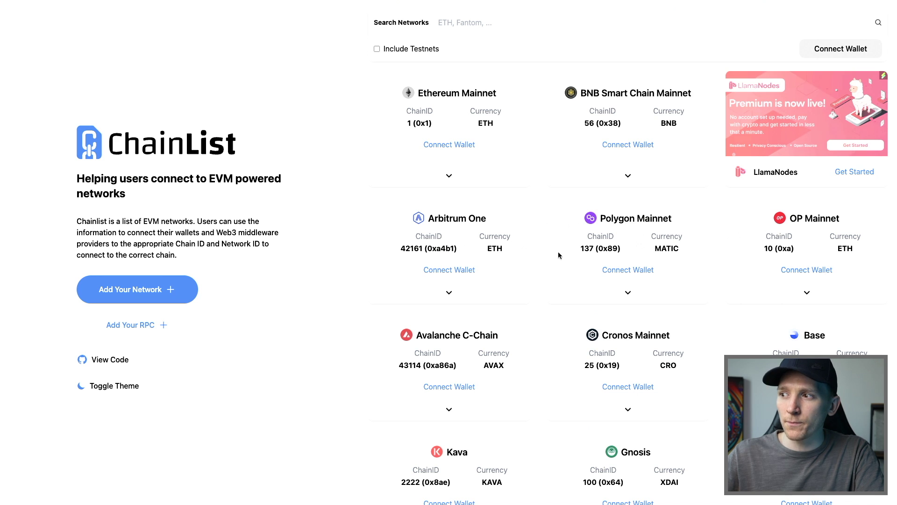
{"action": "left_click", "coordinate": [630, 177]}
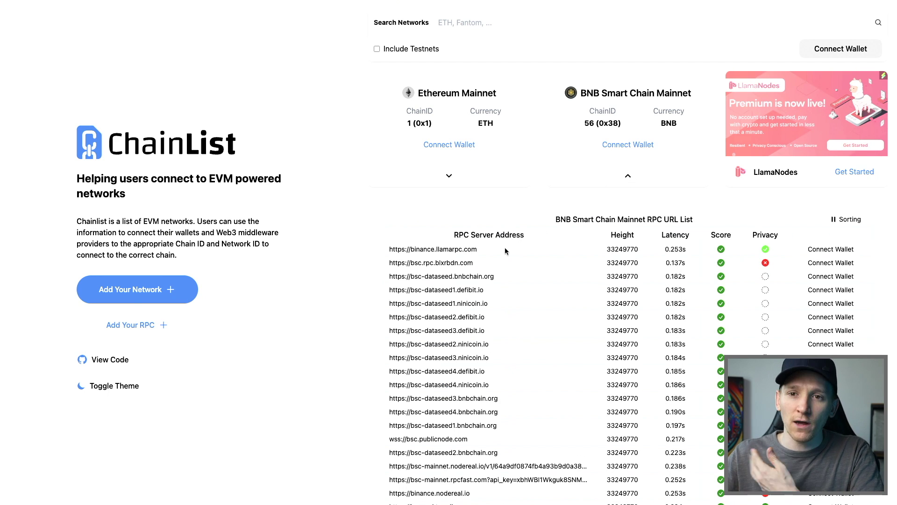
{"action": "left_click_drag", "start_coordinate": [489, 252], "coordinate": [387, 252]}
{"action": "key", "text": "ctrl+c"}
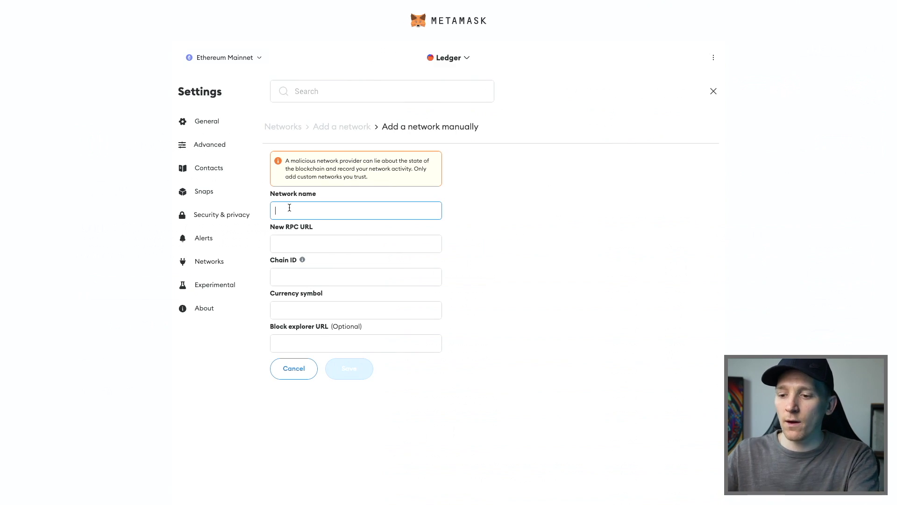
{"action": "type", "text": "BNB"}
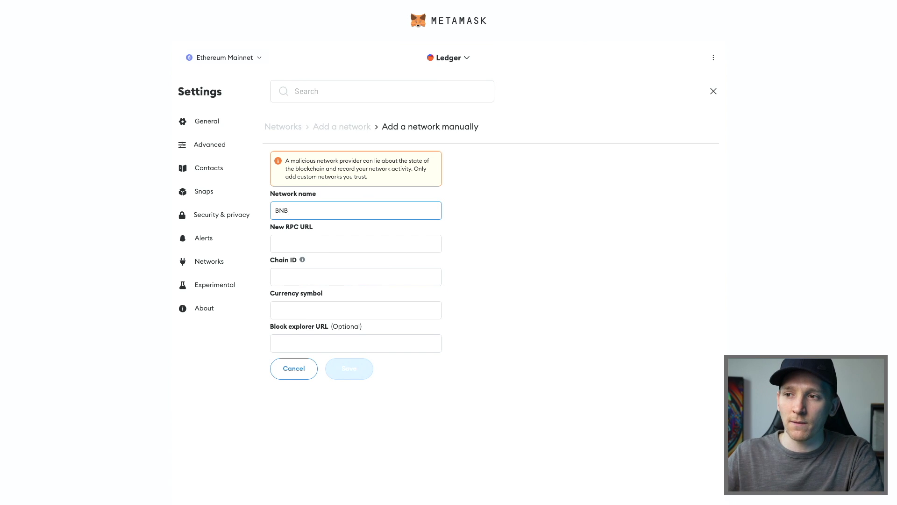
{"action": "left_click", "coordinate": [300, 243]}
{"action": "key", "text": "ctrl+v"}
Set the chain ID to 56 and the currency symbol to BNB, and leave the network form without saving
{"action": "left_click", "coordinate": [304, 279]}
{"action": "key", "text": "ctrl+shift+Tab"}
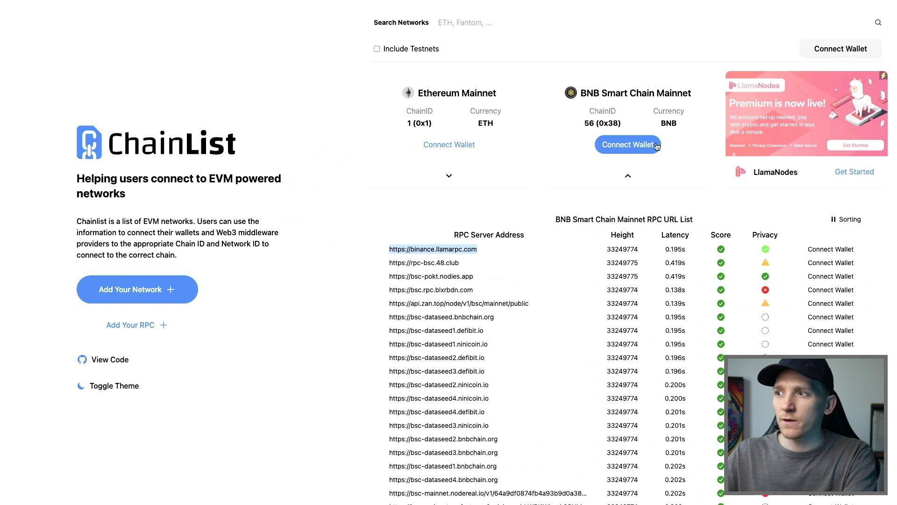
{"action": "key", "text": "ctrl+Tab"}
{"action": "type", "text": "56"}
{"action": "left_click", "coordinate": [292, 343]}
{"action": "type", "text": "BNB"}
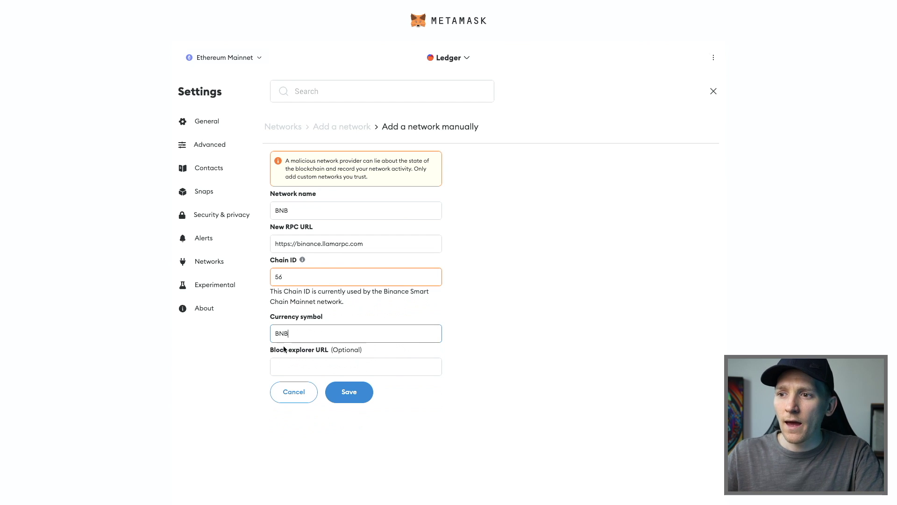
{"action": "left_click", "coordinate": [298, 363]}
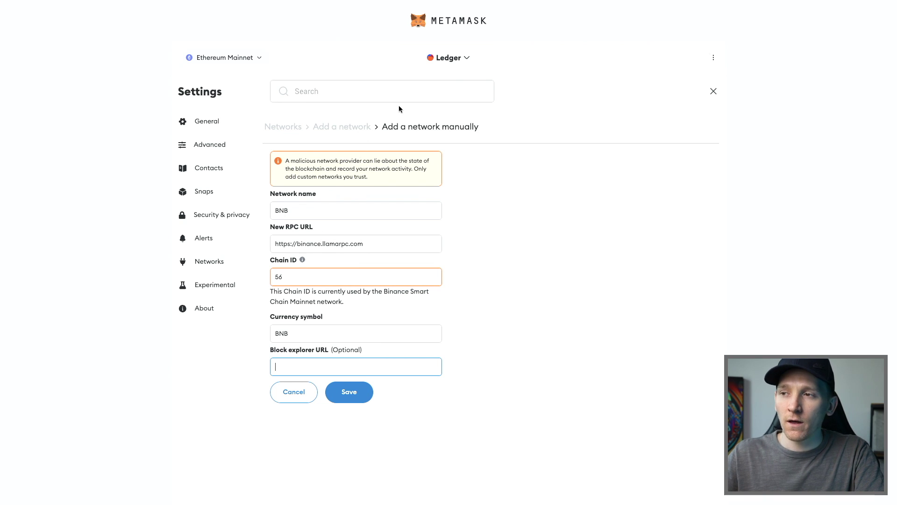
{"action": "left_click", "coordinate": [453, 28]}
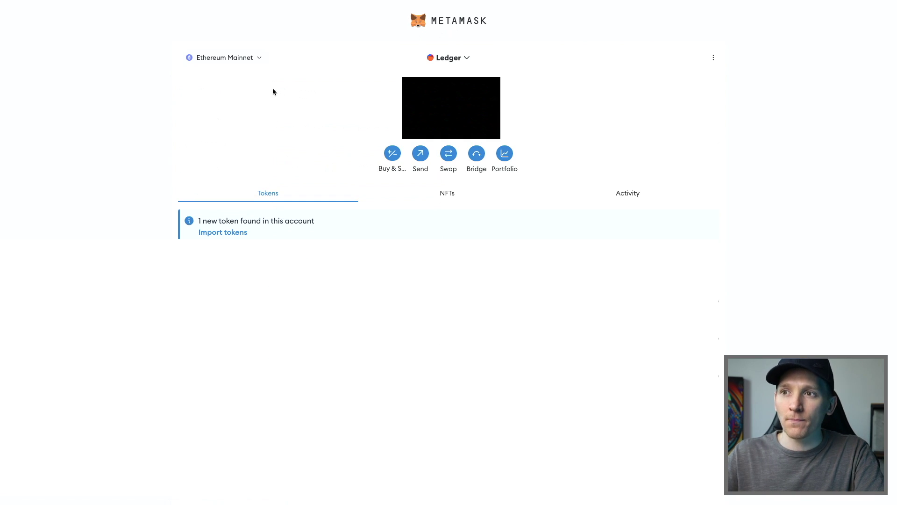
Switch the Ledger account's network to Binance Smart Chain Mainnet
{"action": "left_click", "coordinate": [258, 58]}
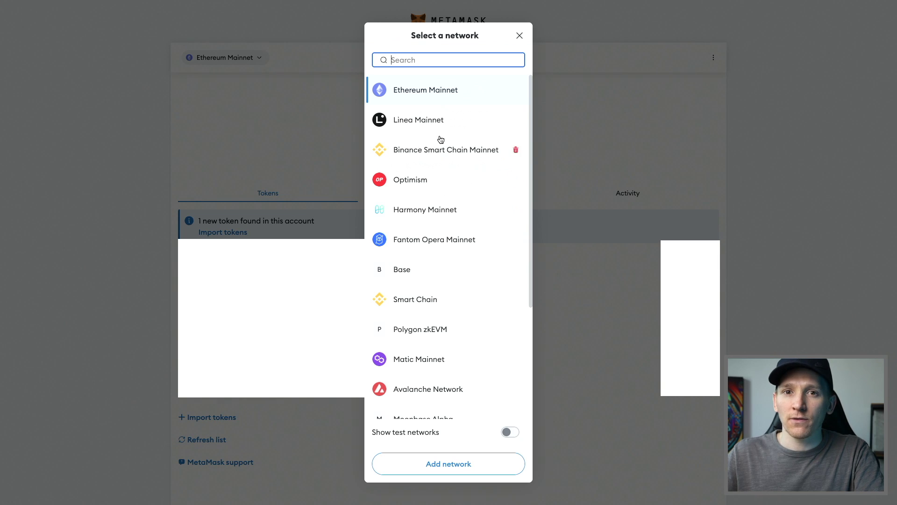
{"action": "left_click", "coordinate": [405, 153]}
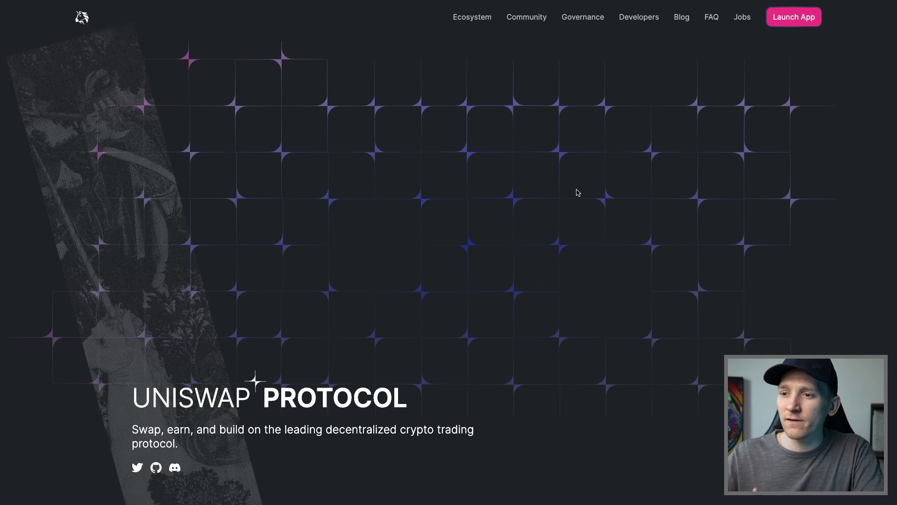
Launch the Uniswap app and connect it to the MetaMask wallet
{"action": "left_click", "coordinate": [797, 20]}
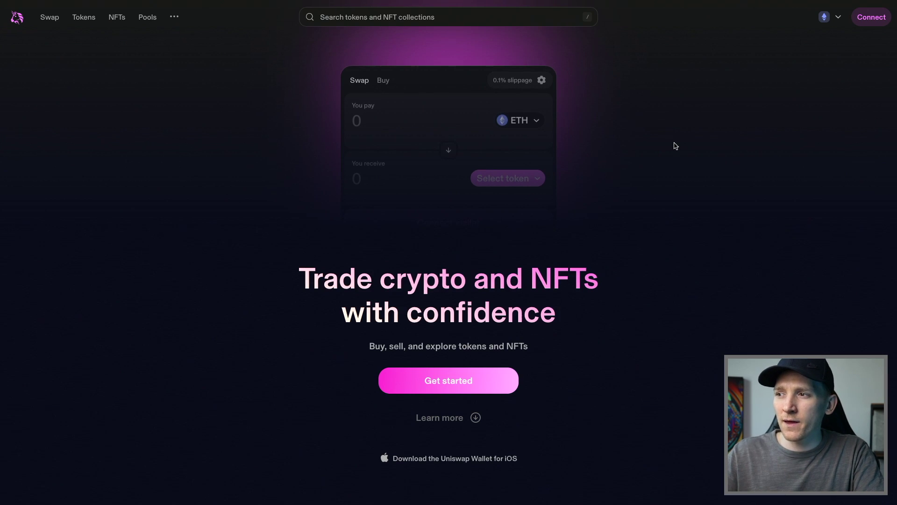
{"action": "left_click", "coordinate": [874, 18]}
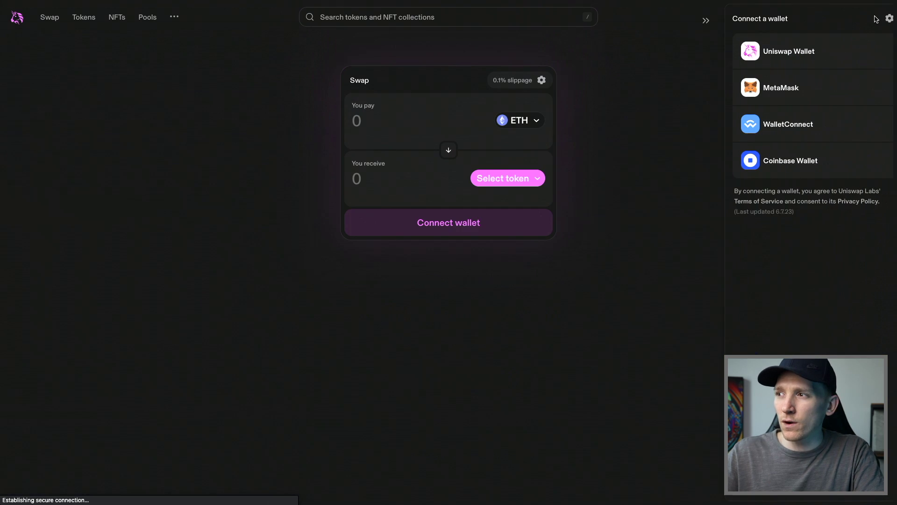
{"action": "left_click", "coordinate": [768, 88]}
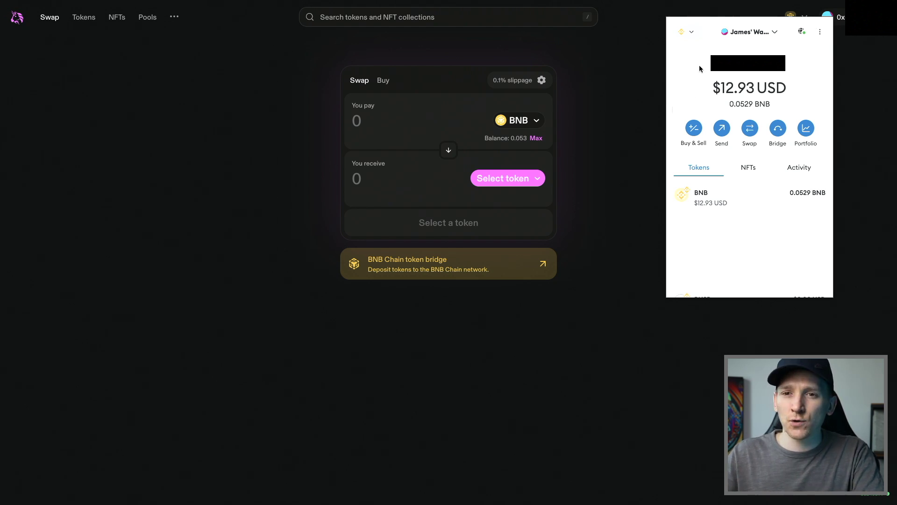
Switch MetaMask's active account to Ledger for use on Uniswap and dismiss the wallet popup
{"action": "left_click", "coordinate": [769, 33]}
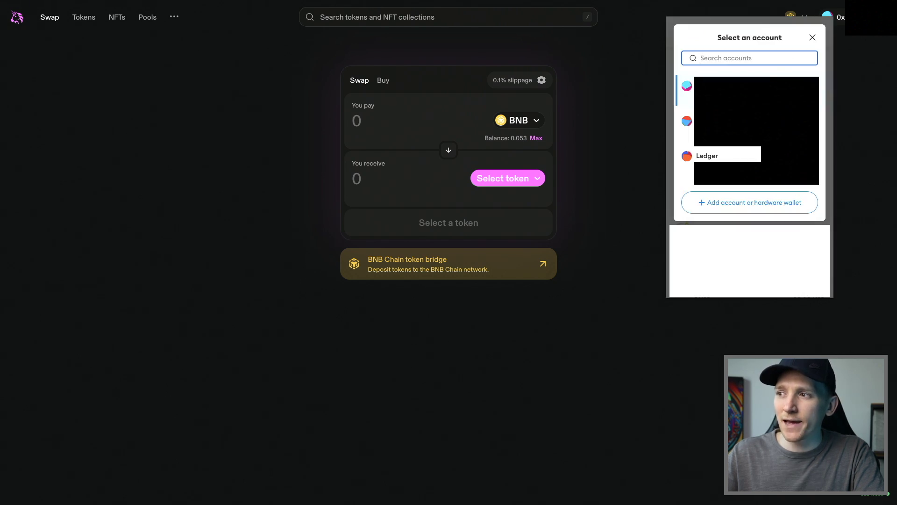
{"action": "left_click", "coordinate": [707, 155]}
{"action": "left_click", "coordinate": [644, 110]}
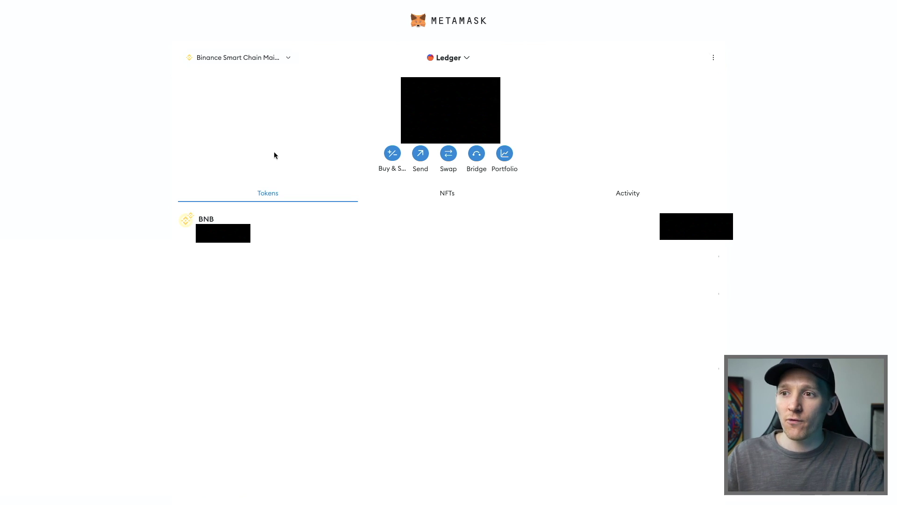
Send 10 USD worth of BNB from the Ledger account to the first listed own account and confirm the transaction in MetaMask
{"action": "left_click", "coordinate": [420, 154]}
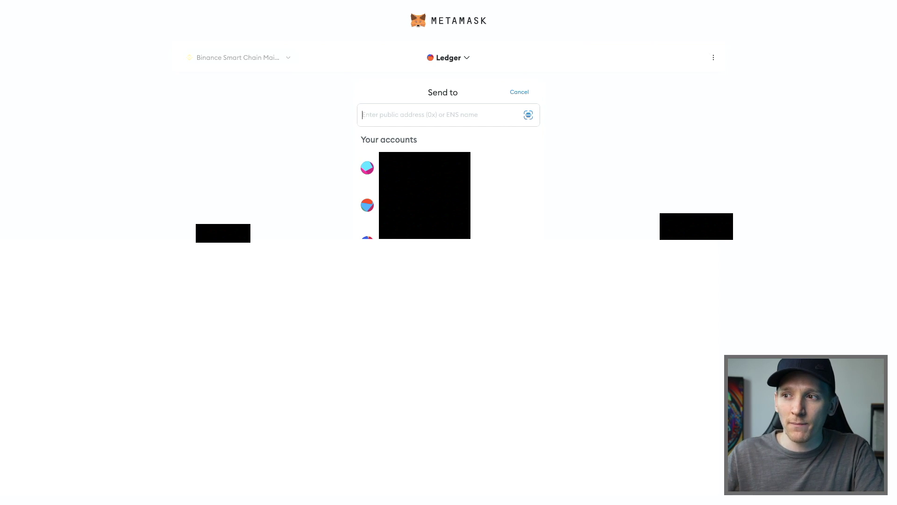
{"action": "left_click", "coordinate": [405, 168]}
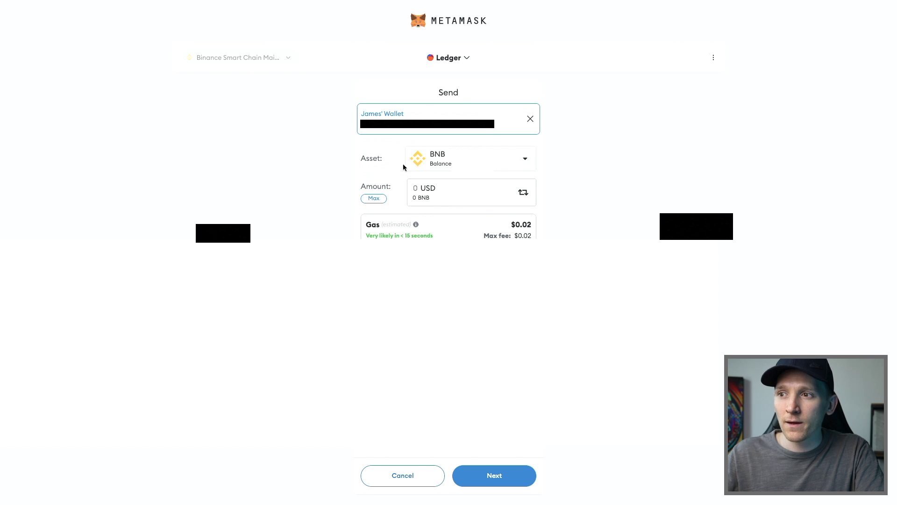
{"action": "left_click", "coordinate": [524, 157]}
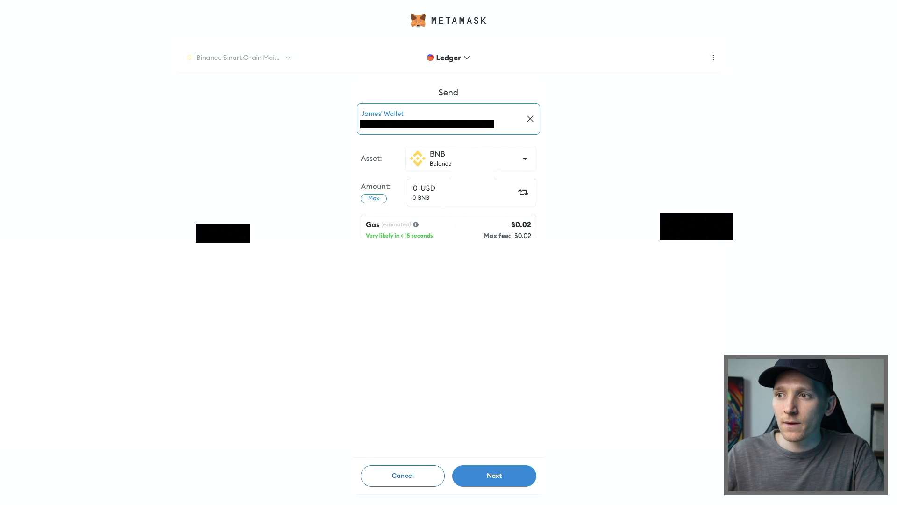
{"action": "type", "text": "10"}
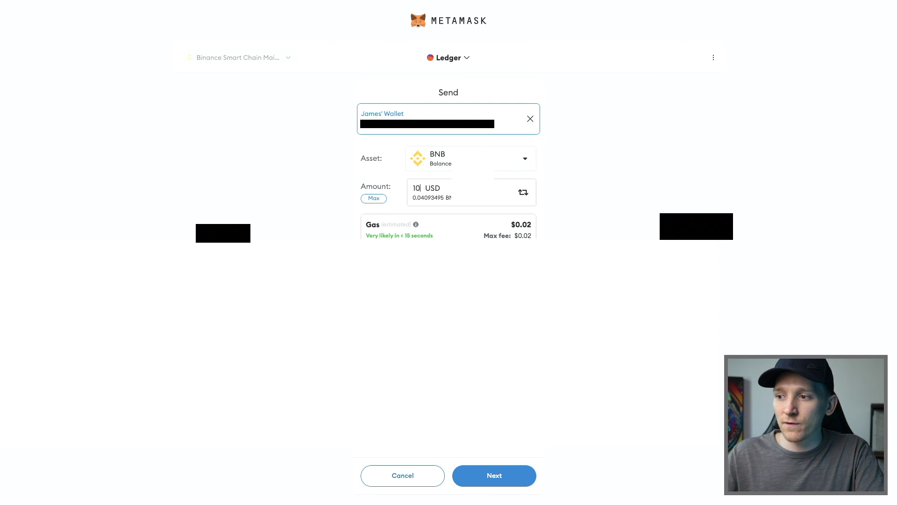
{"action": "left_click", "coordinate": [499, 476]}
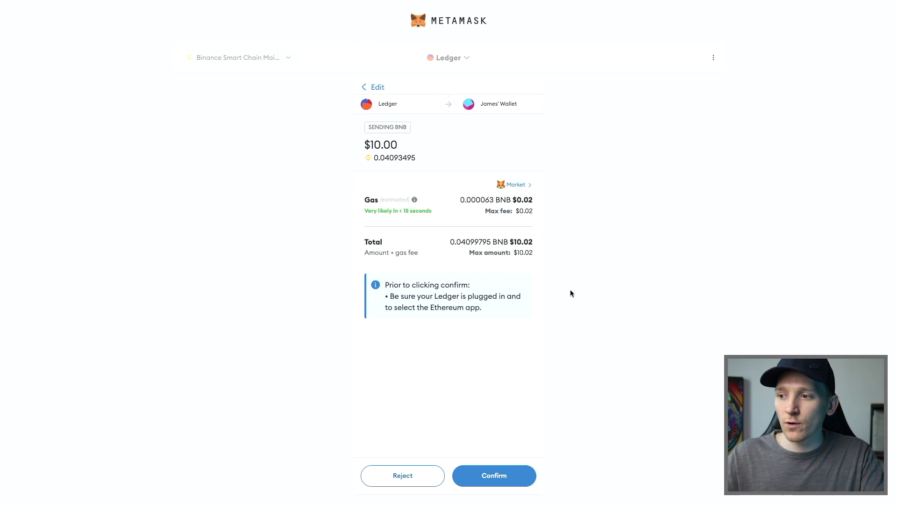
{"action": "left_click", "coordinate": [500, 479]}
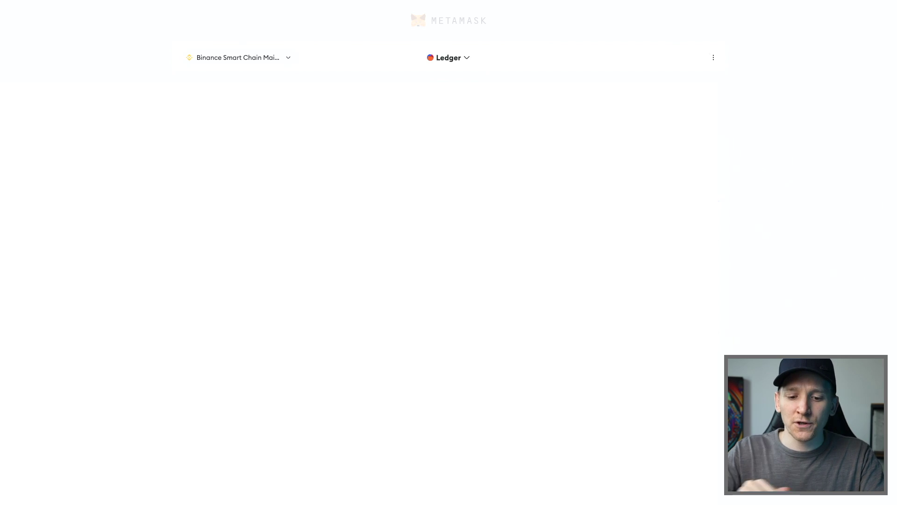